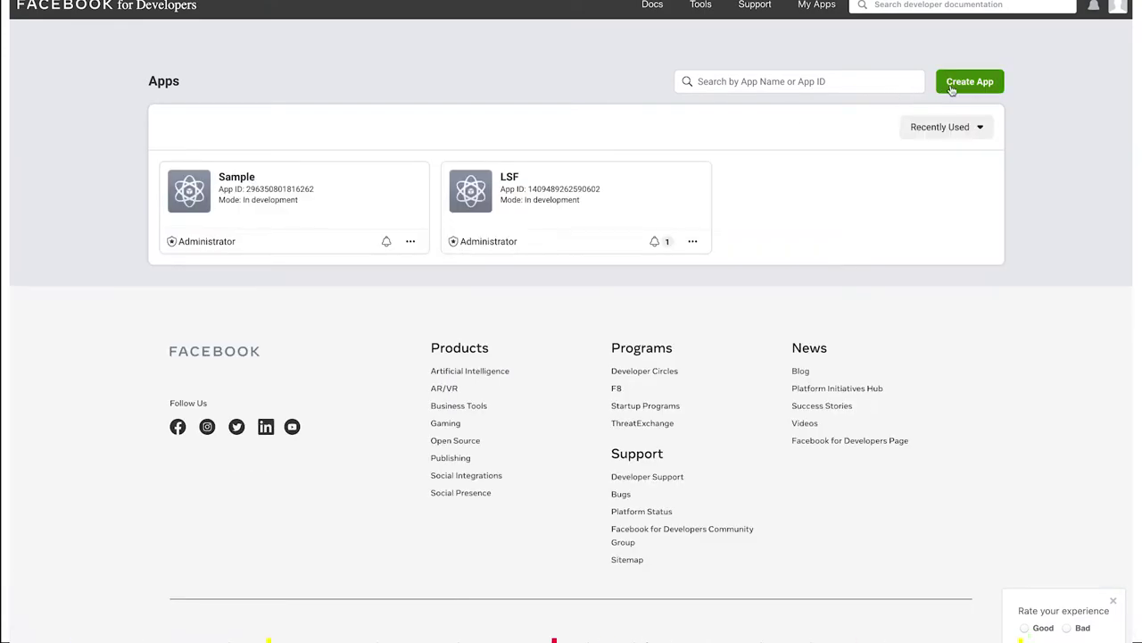
Step: Create a Manage Business Integrations app named My App for your own business
left_click(951, 87)
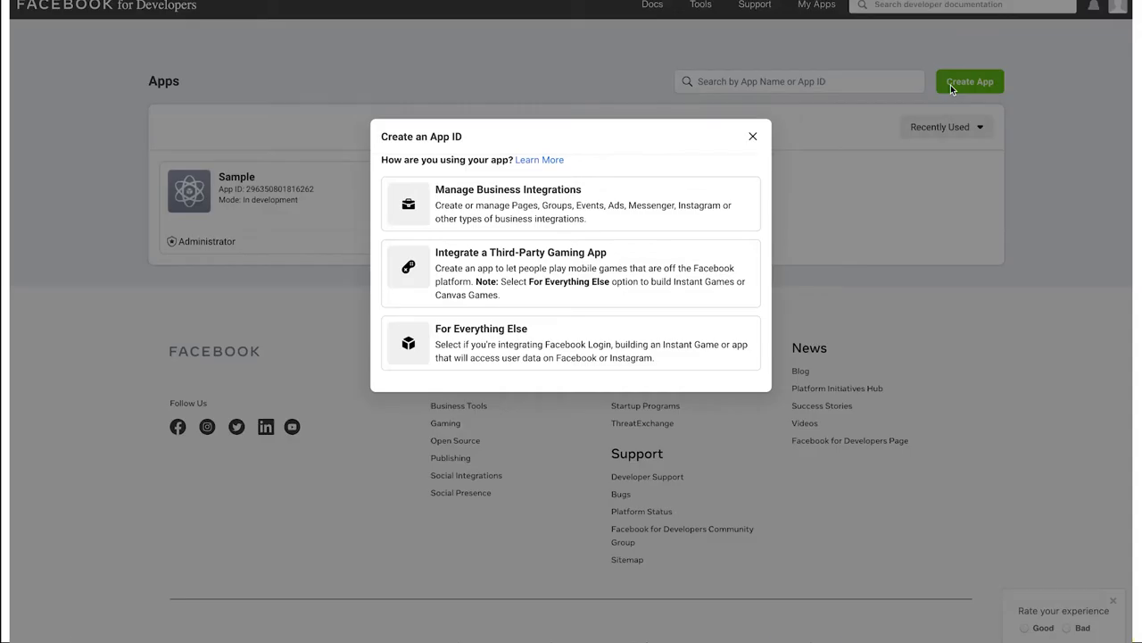
left_click(513, 226)
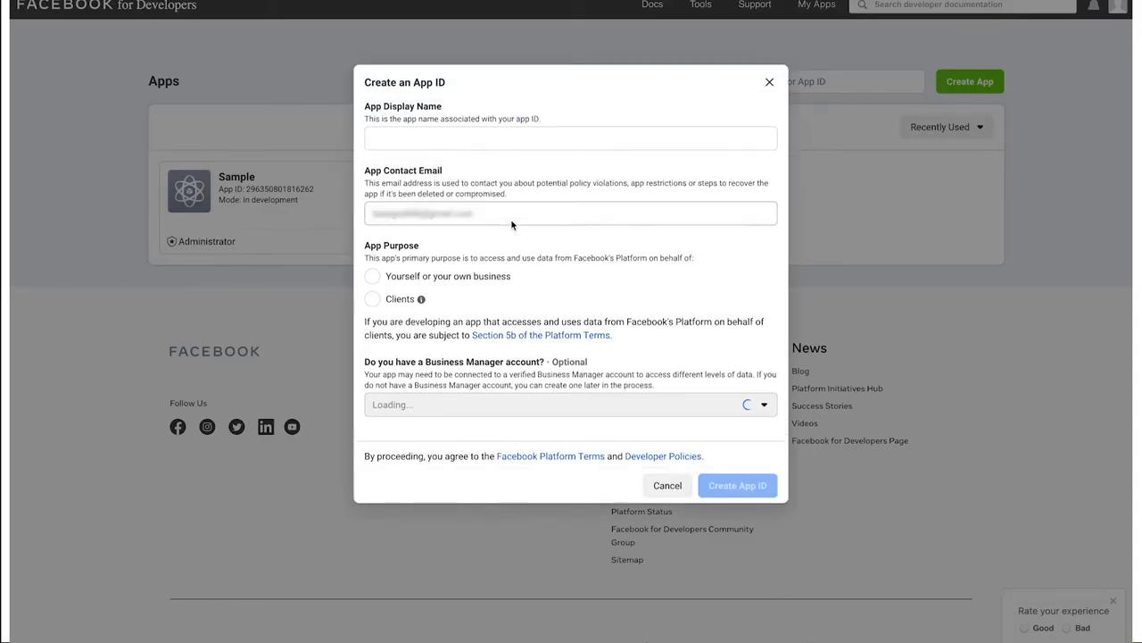
left_click(392, 137)
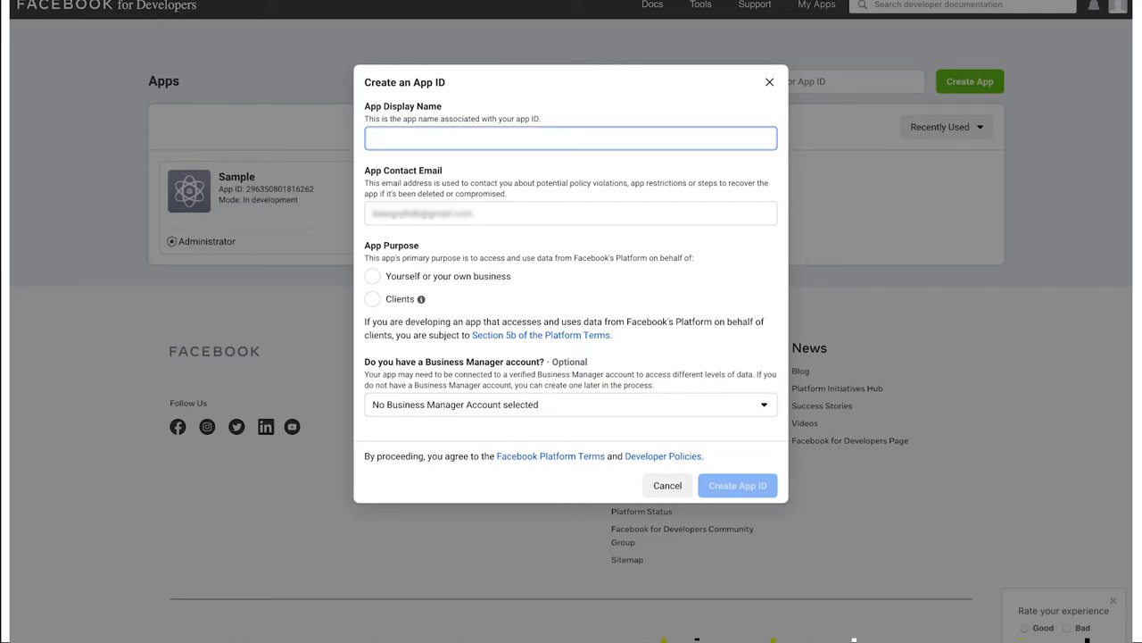
type("App")
left_click(372, 276)
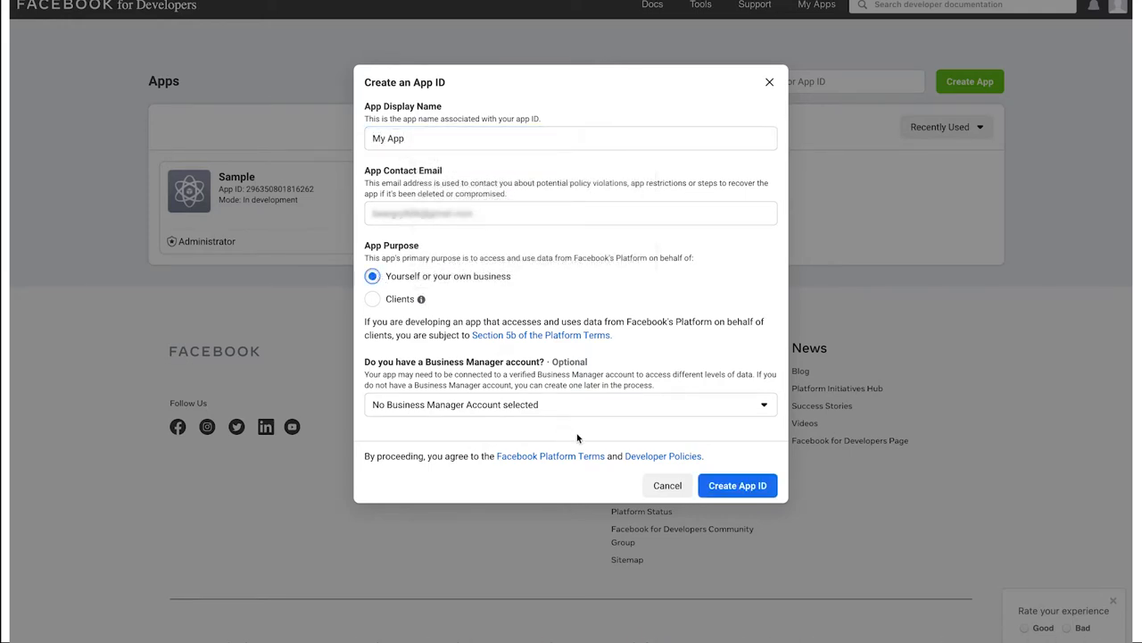
left_click(718, 484)
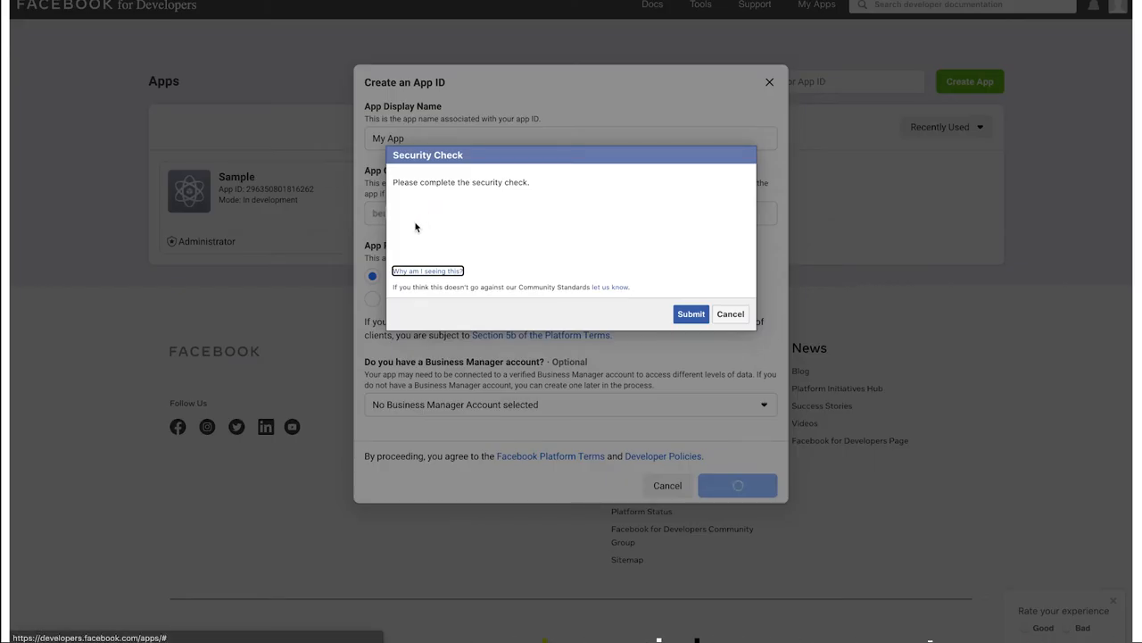
Step: Pass the not-a-robot security check to reach the app dashboard
left_click(412, 226)
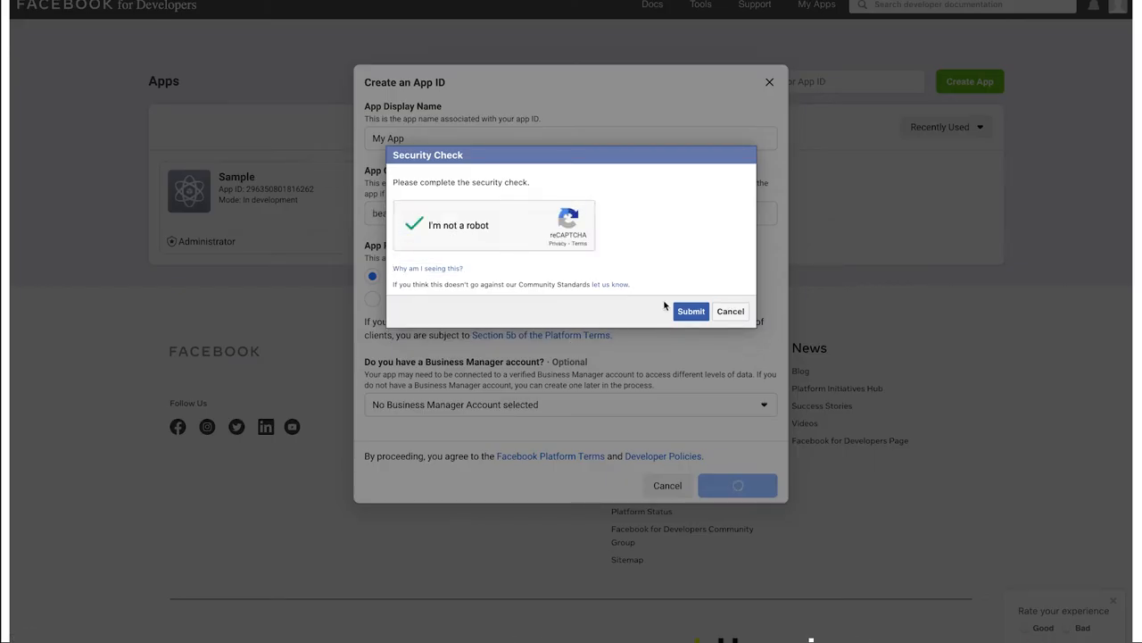
left_click(695, 311)
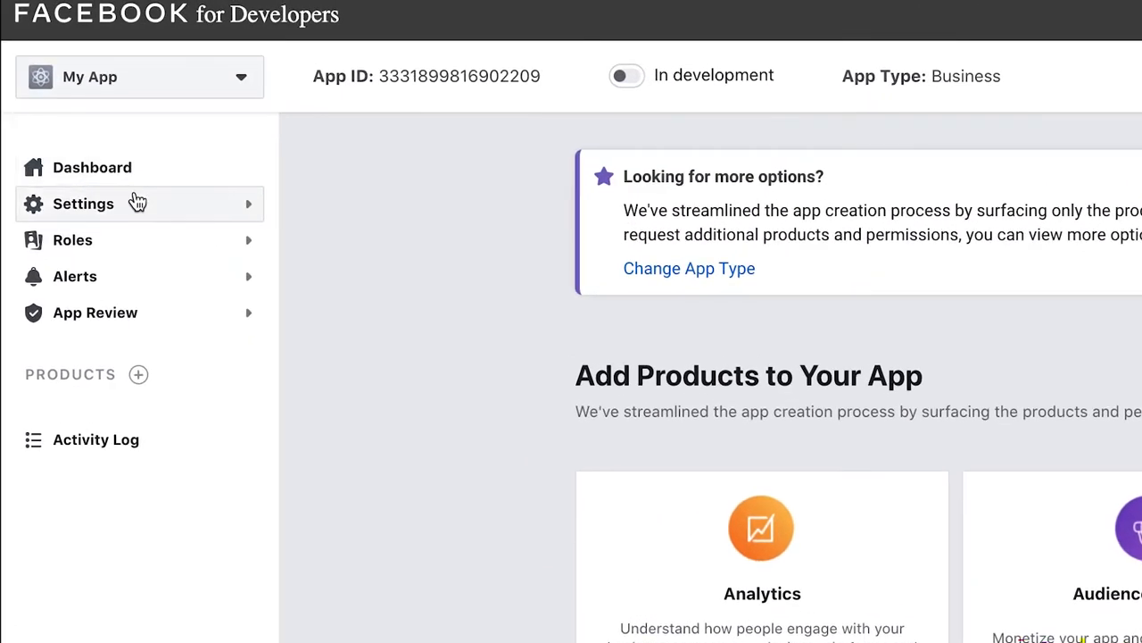
Step: Reveal and select the App ID and App Secret in the Basic settings
left_click(135, 201)
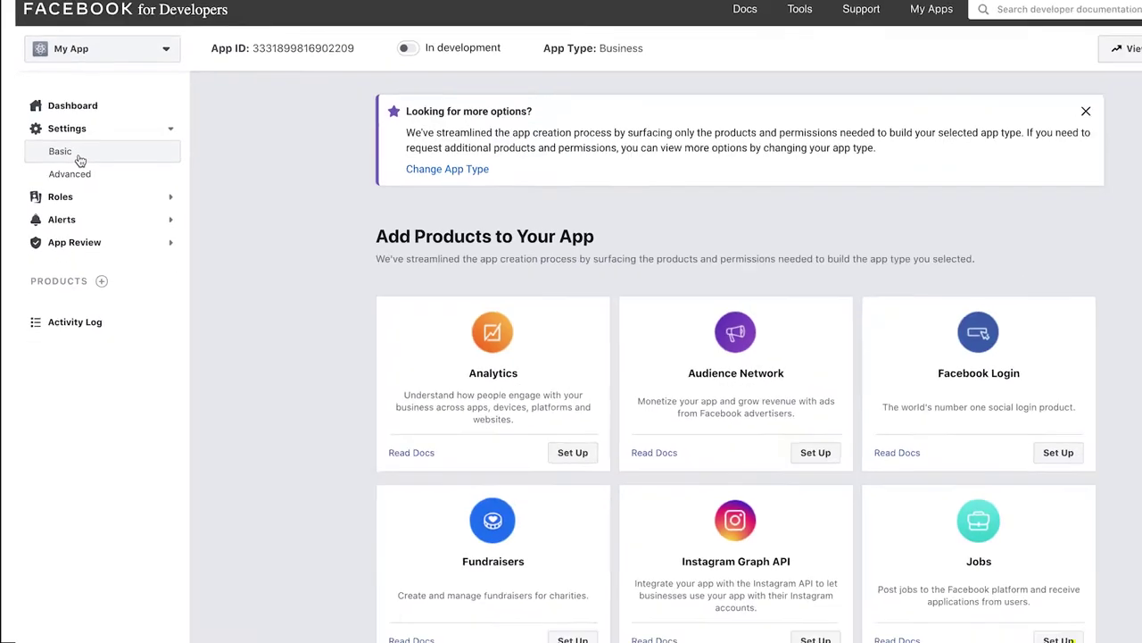
left_click(80, 159)
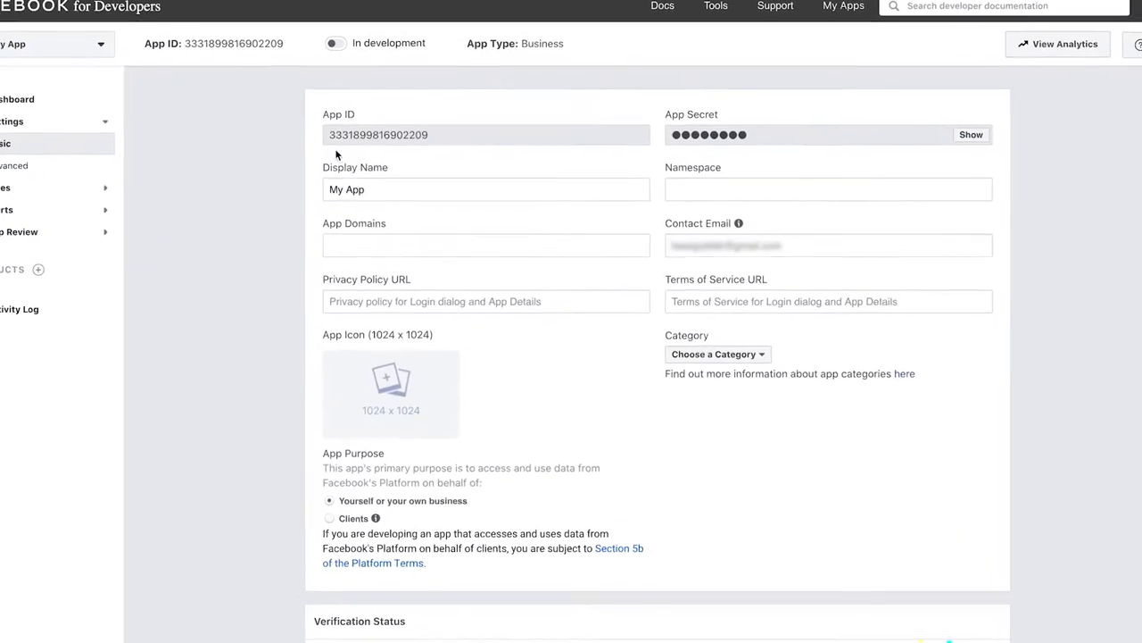
left_click_drag(265, 177, 424, 191)
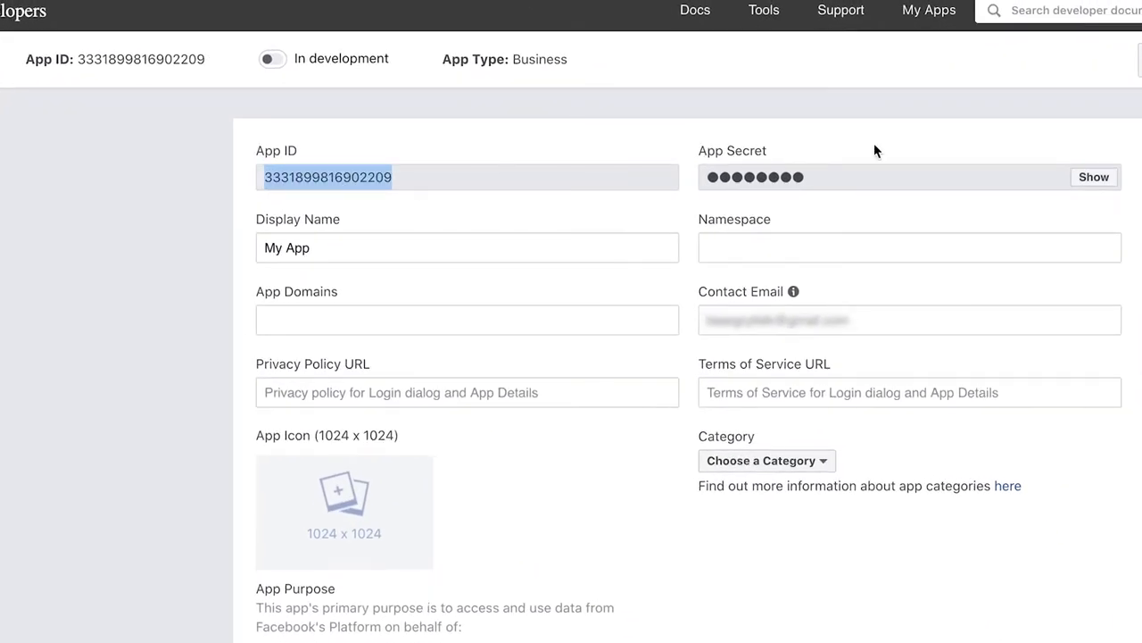
left_click(1093, 178)
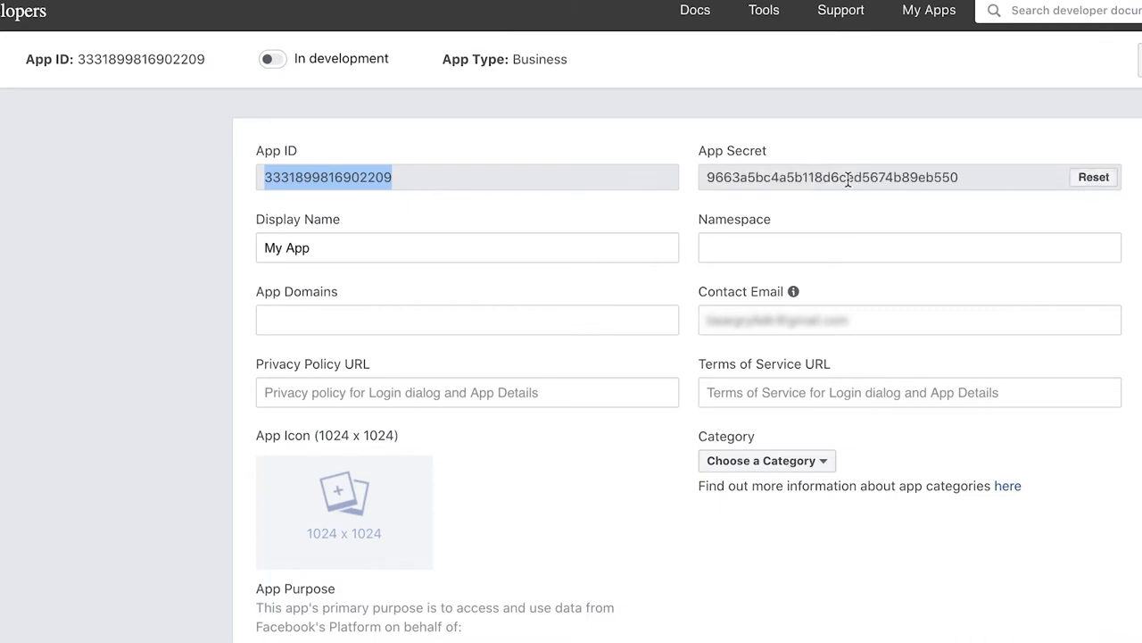
left_click_drag(707, 177, 973, 182)
left_click(964, 209)
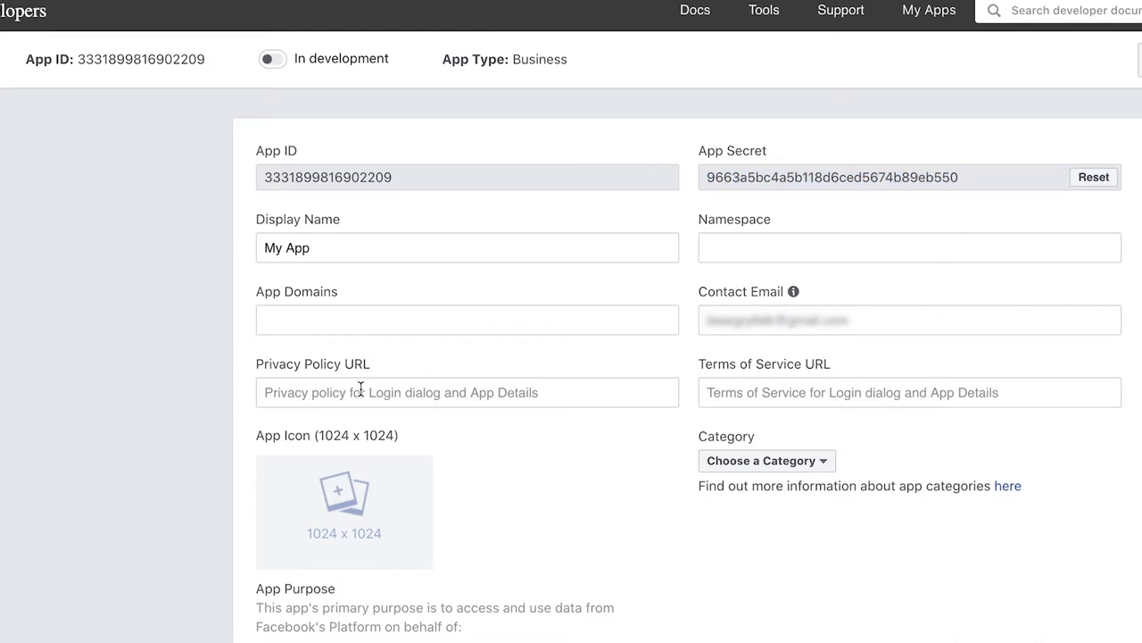
Step: Add localhost as an App Domain
left_click(313, 326)
type("loc")
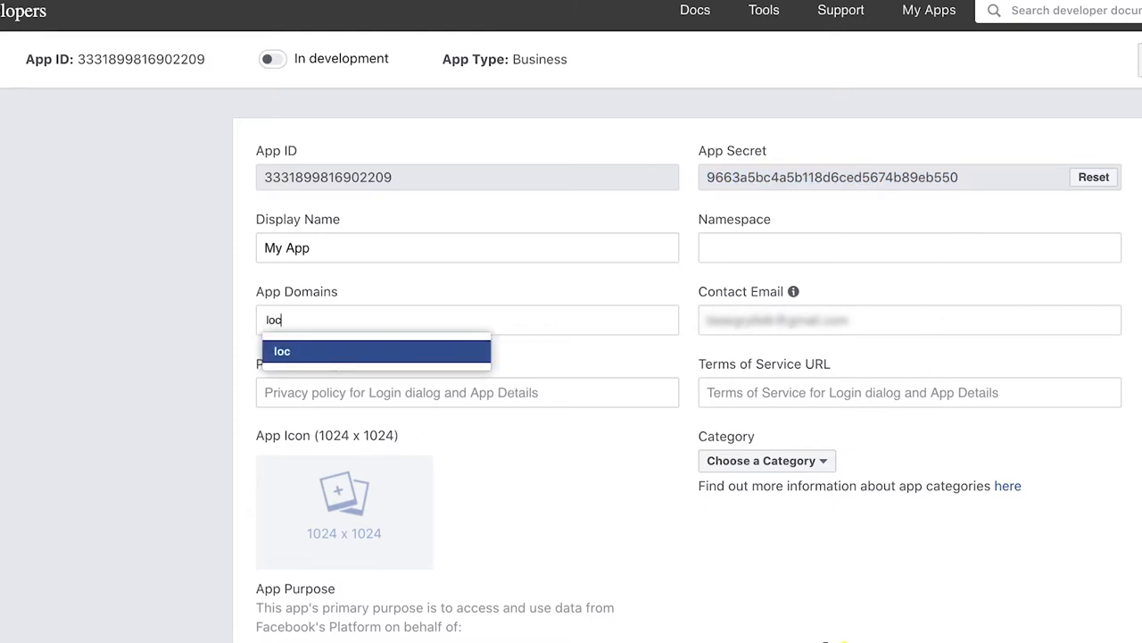
type("alhost")
key("Return")
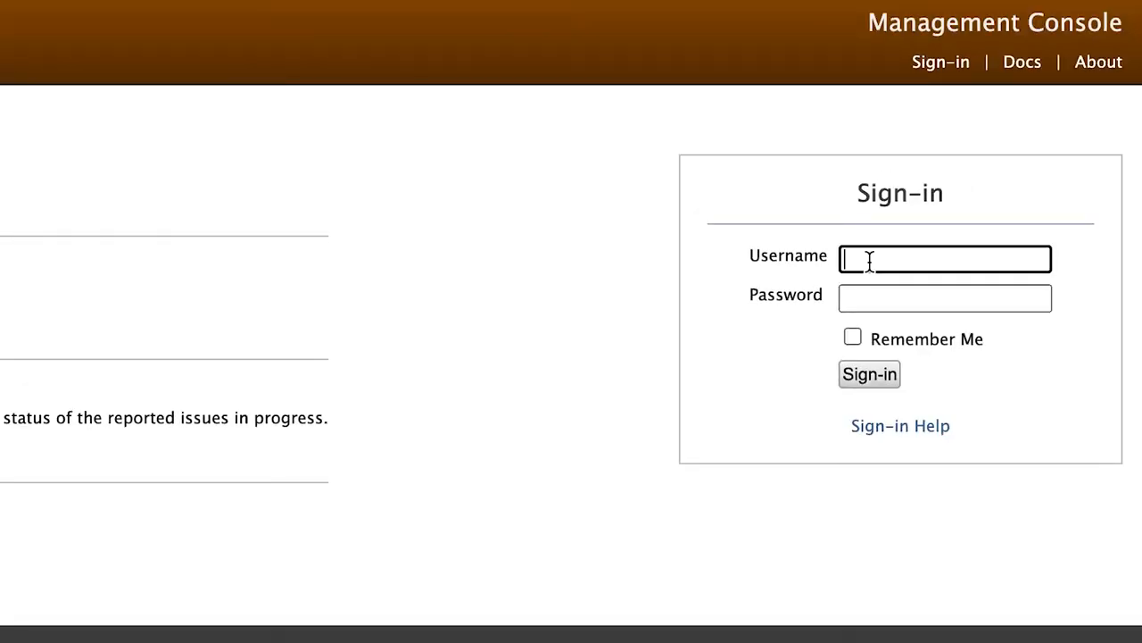
type("admin")
Step: Sign in to the Management Console as admin
key("Tab")
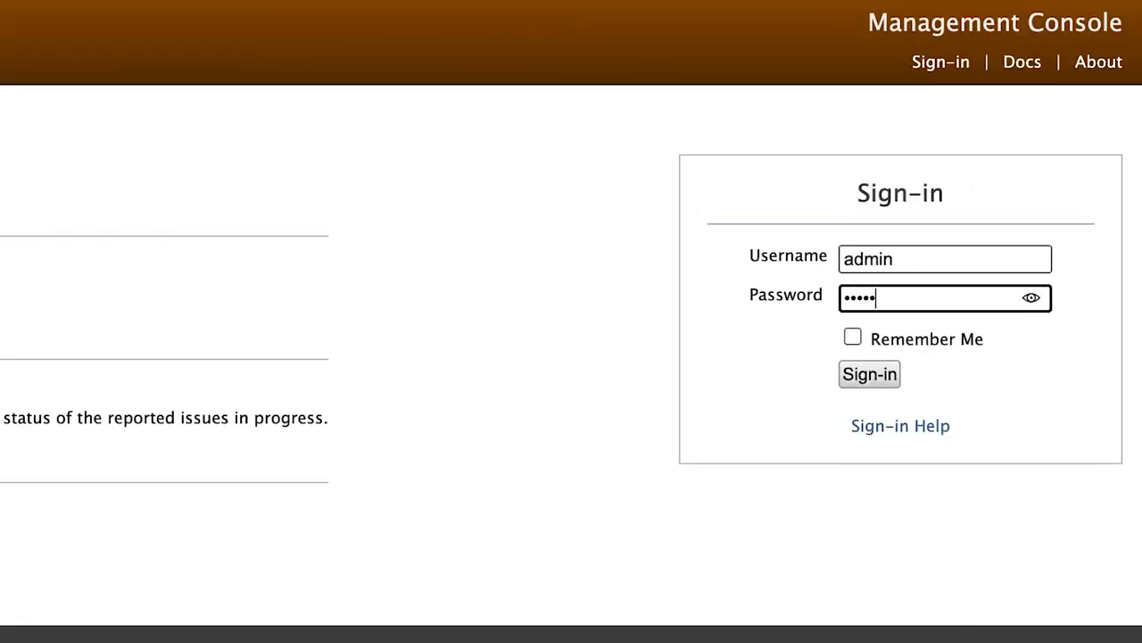
left_click(879, 379)
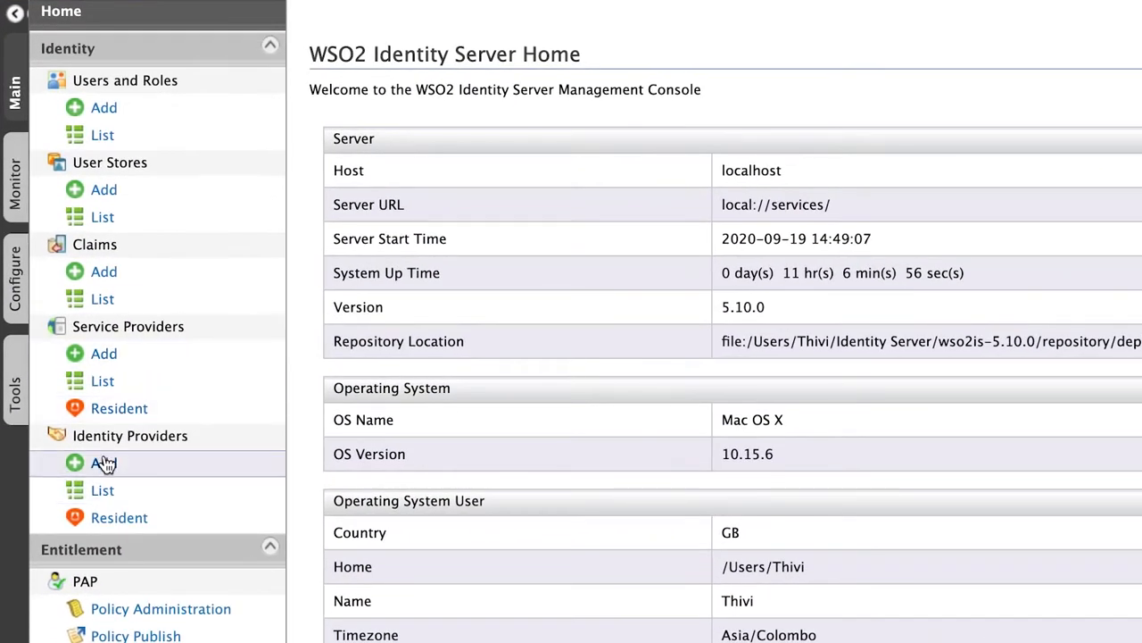
Step: Add a new identity provider for Facebook with Facebook authentication enabled
left_click(105, 465)
left_click(645, 116)
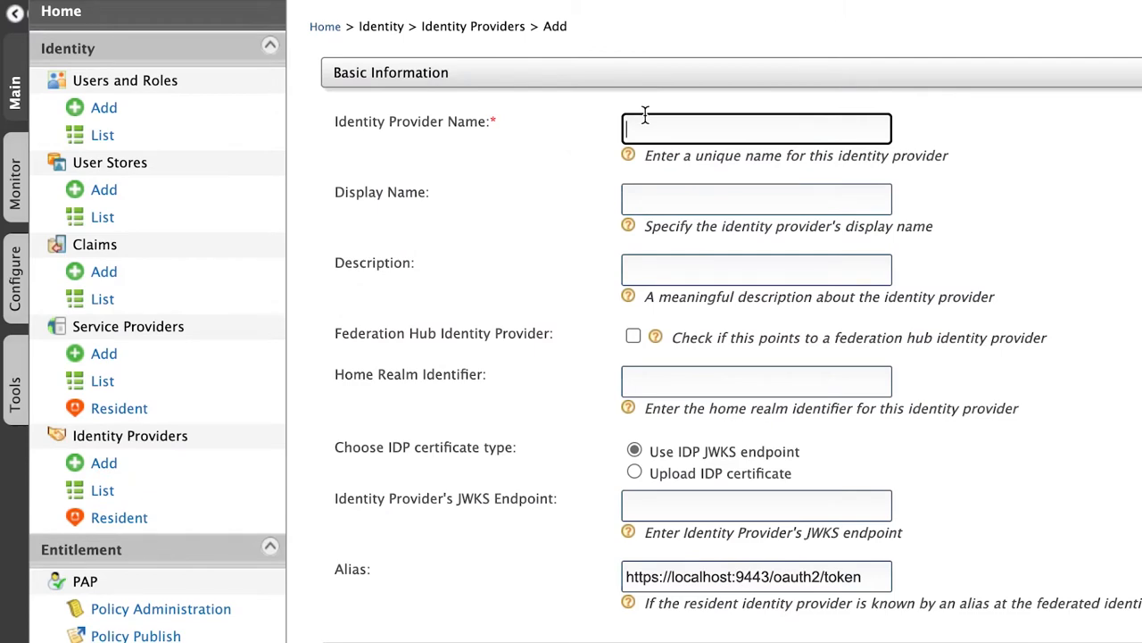
type("Facebook")
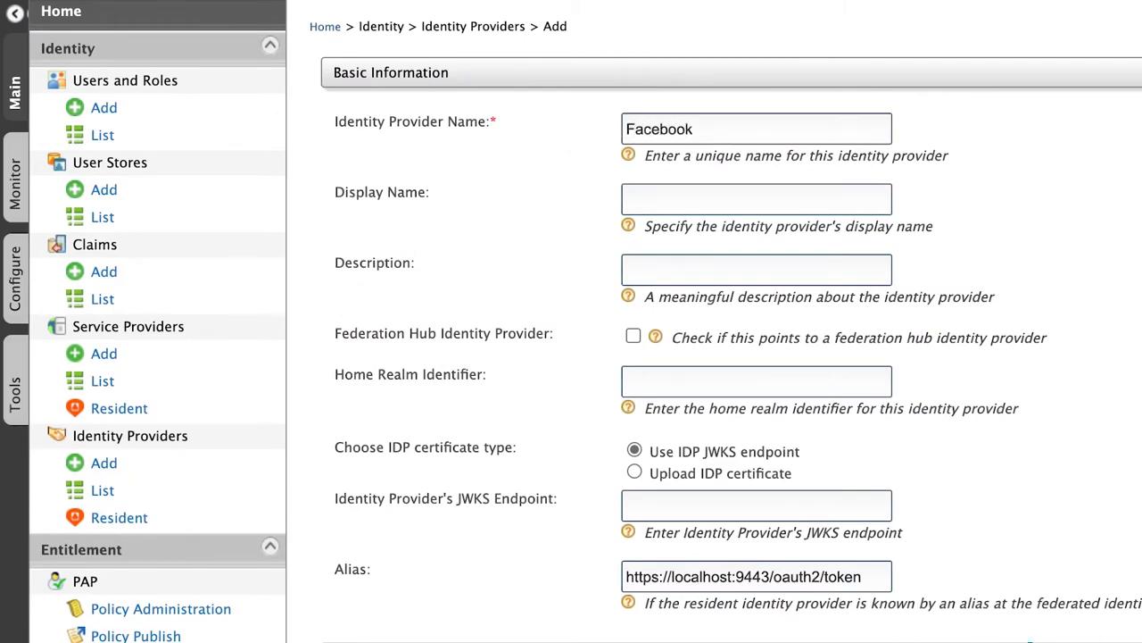
scroll(450, 412, "down", 1)
scroll(451, 413, "down", 3)
scroll(451, 412, "down", 1)
left_click(451, 412)
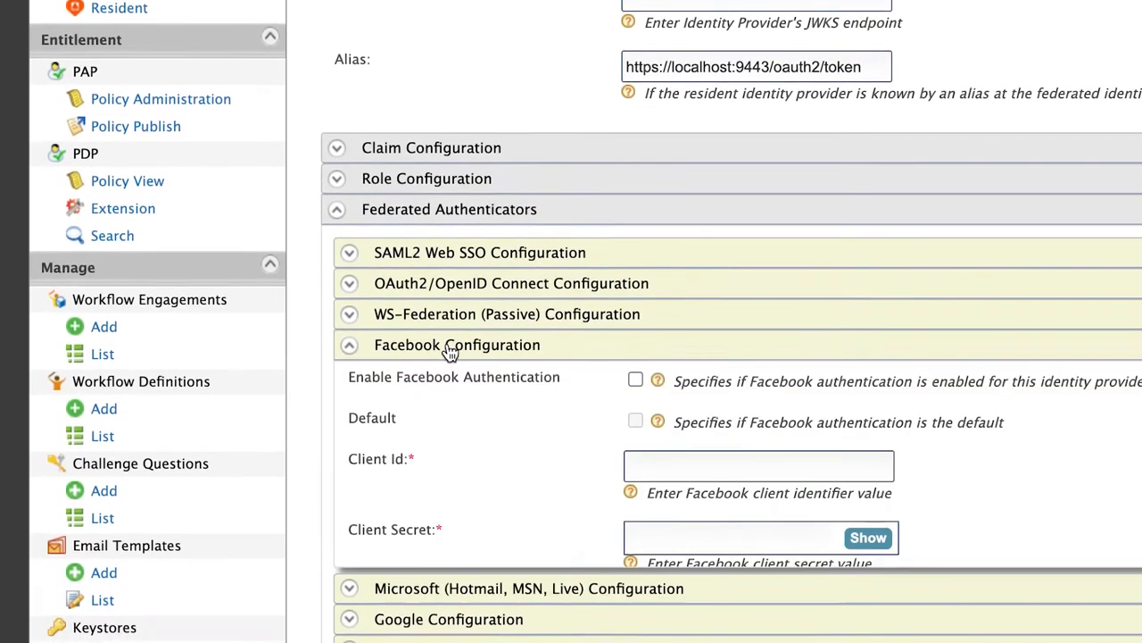
scroll(449, 350, "down", 3)
left_click(635, 134)
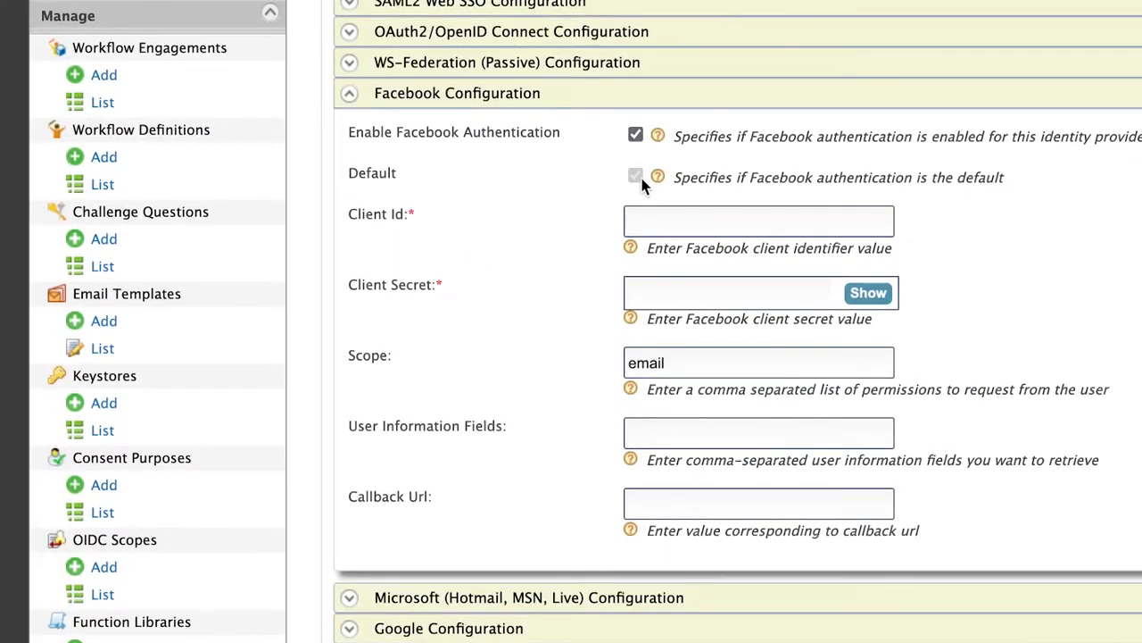
Step: Fill in the Facebook client id and pasted client secret, then register the provider
left_click(668, 220)
type("3331899816902209")
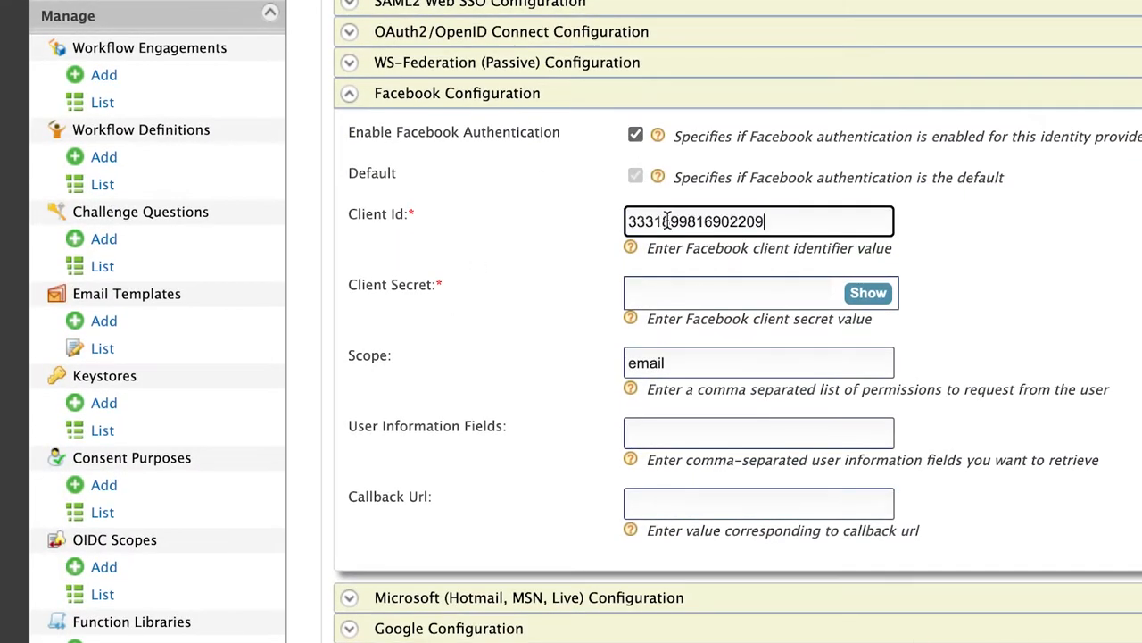
left_click(702, 294)
key("ctrl+v")
scroll(1122, 293, "down", 1)
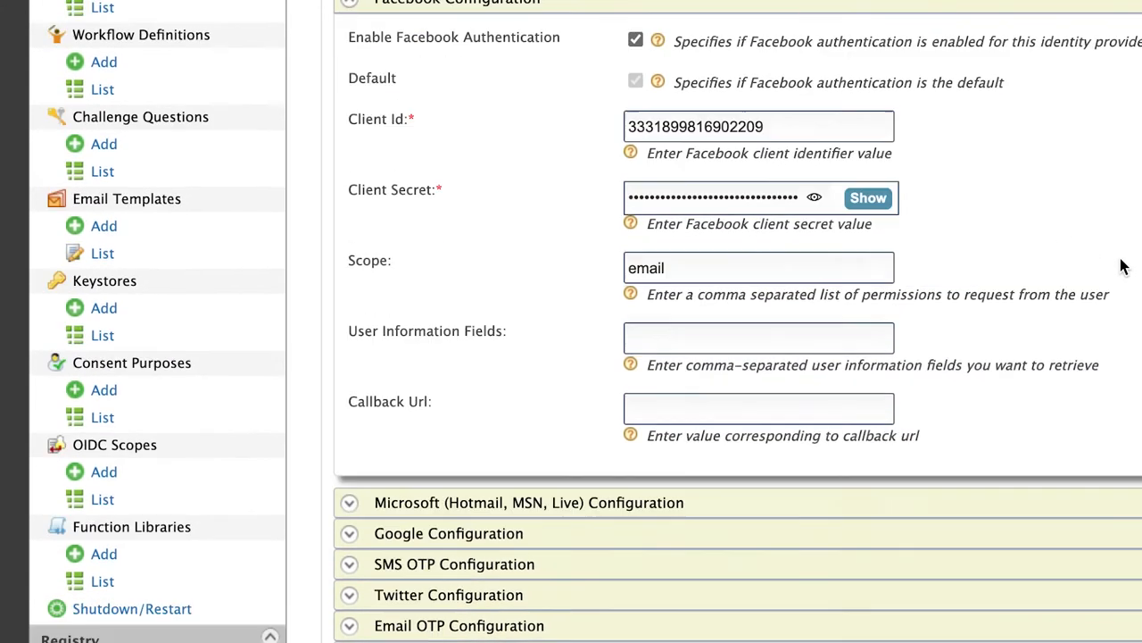
scroll(1123, 293, "down", 5)
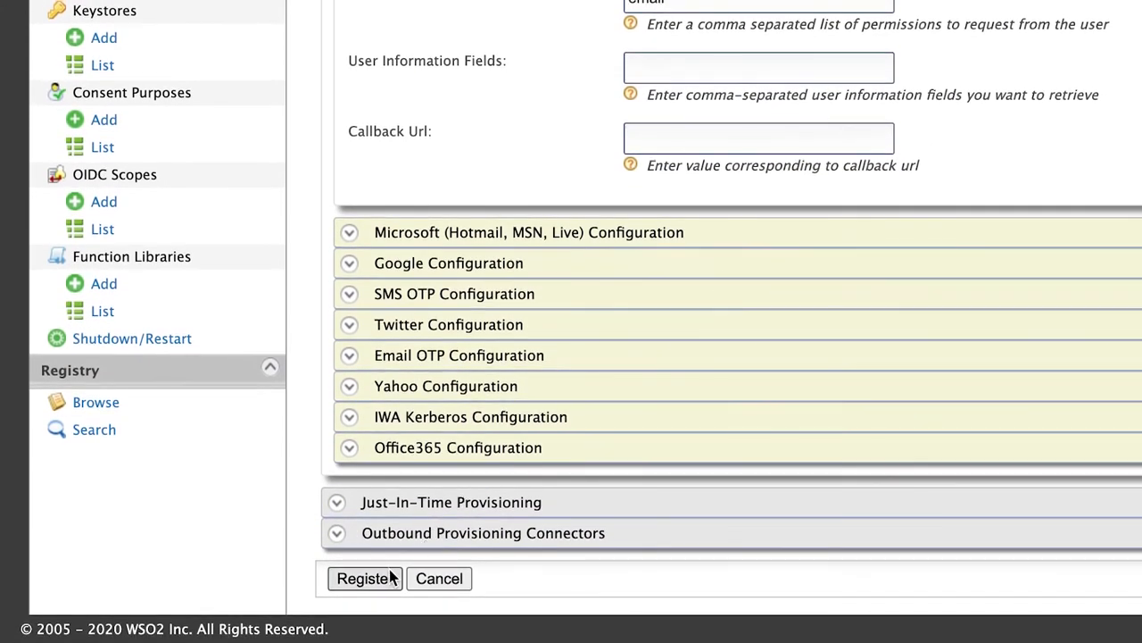
left_click(364, 571)
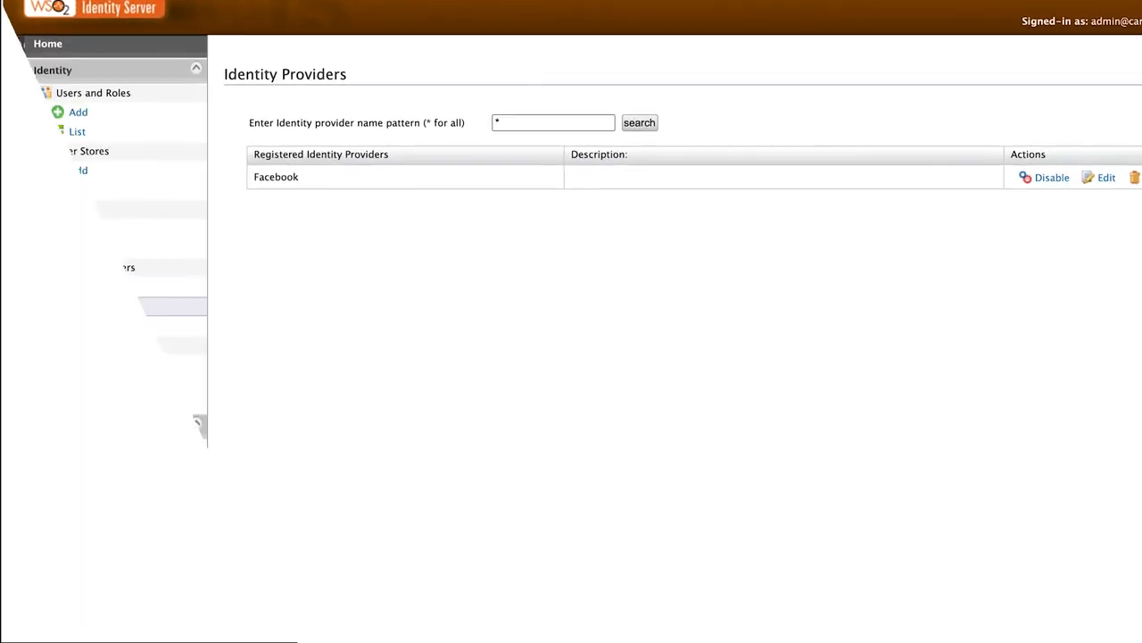
Step: Edit the Sample service provider and expand its Local & Outbound Authentication Configuration
left_click(96, 361)
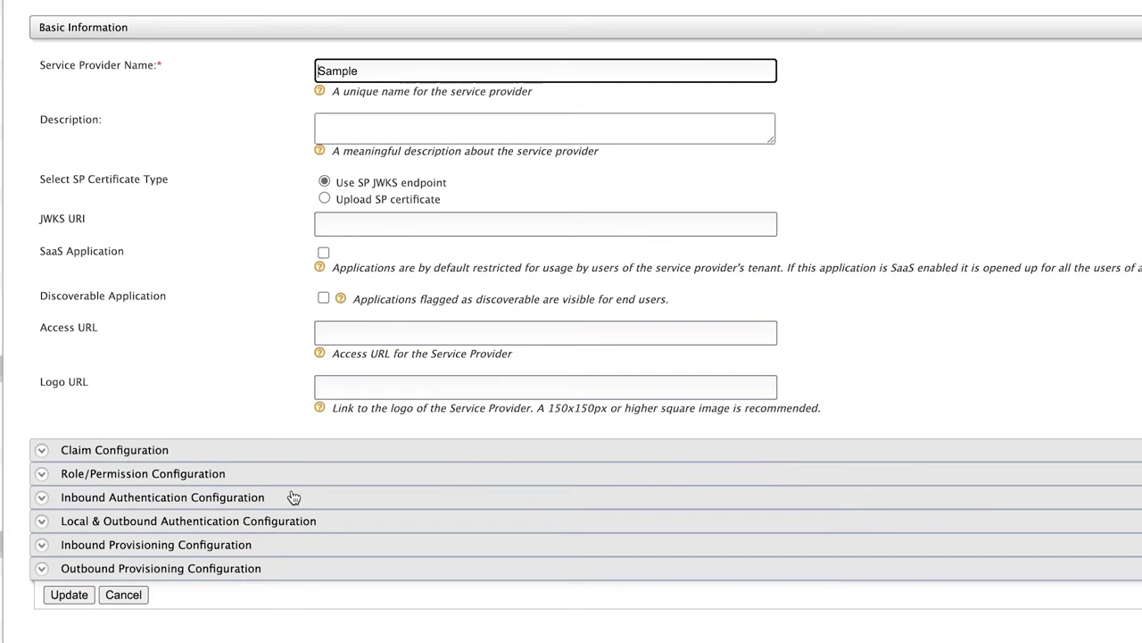
left_click(212, 531)
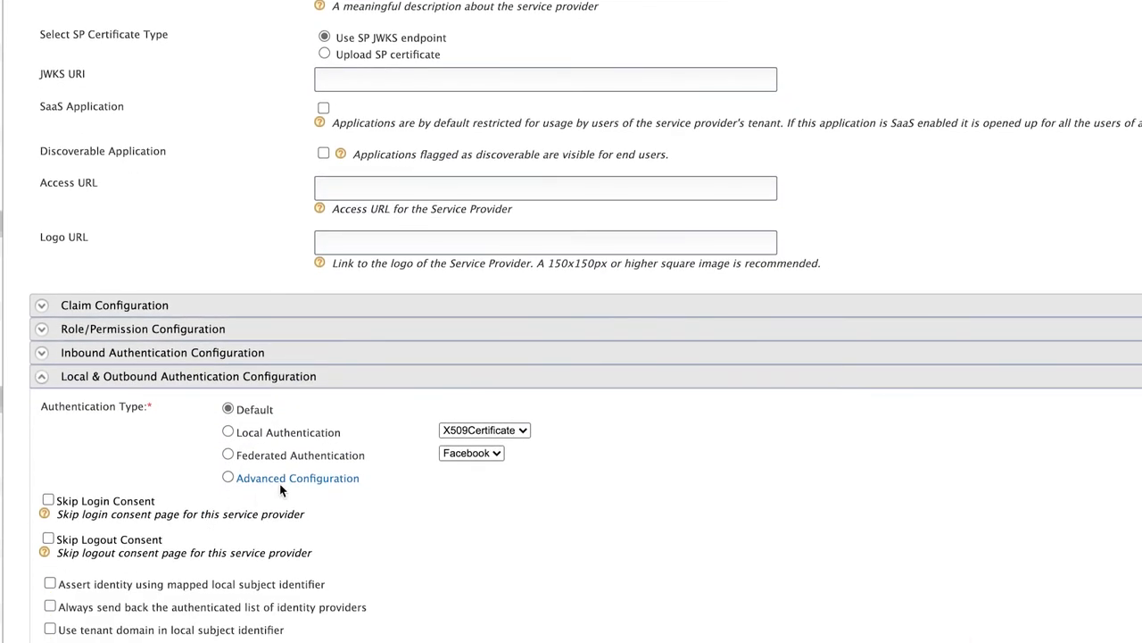
Step: Add an authentication step with basic local login and Facebook federated authentication
left_click(290, 480)
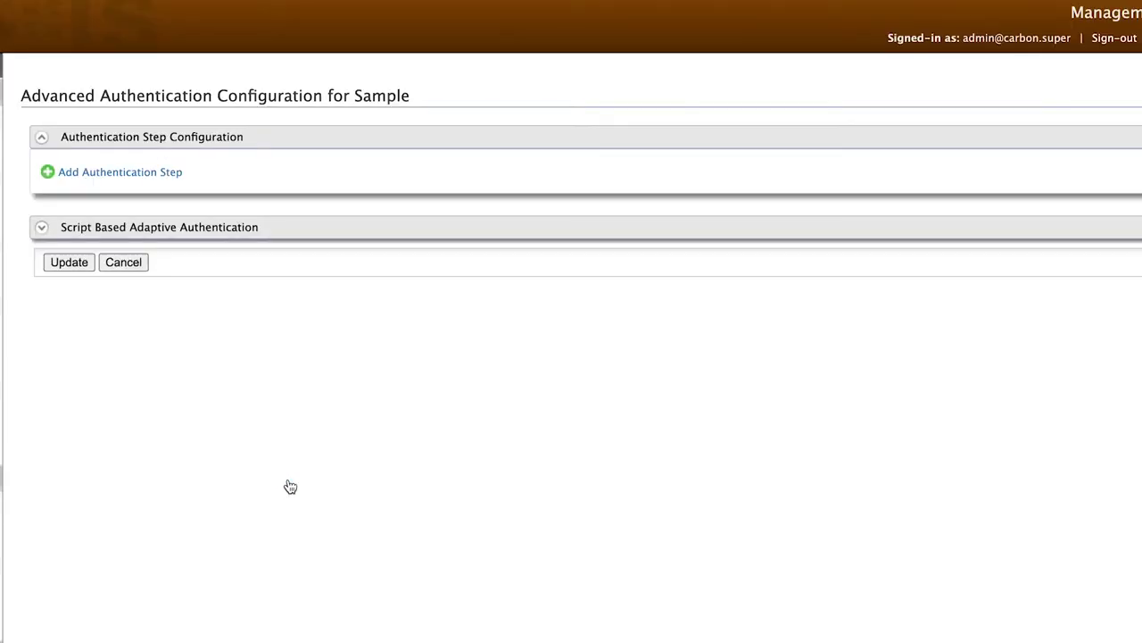
left_click(79, 174)
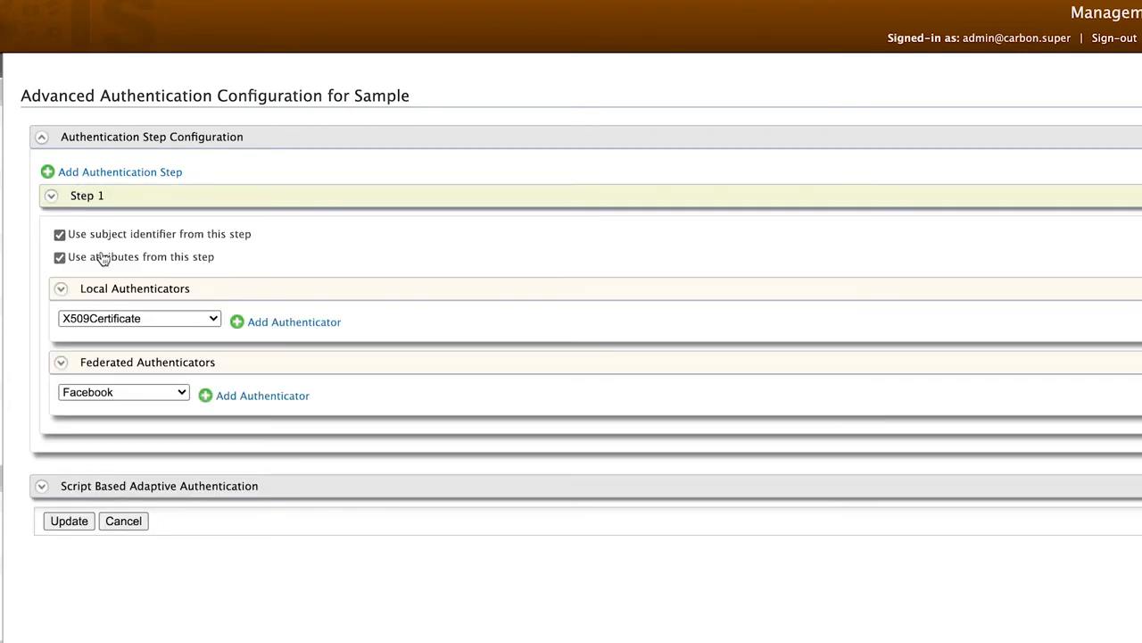
left_click(127, 320)
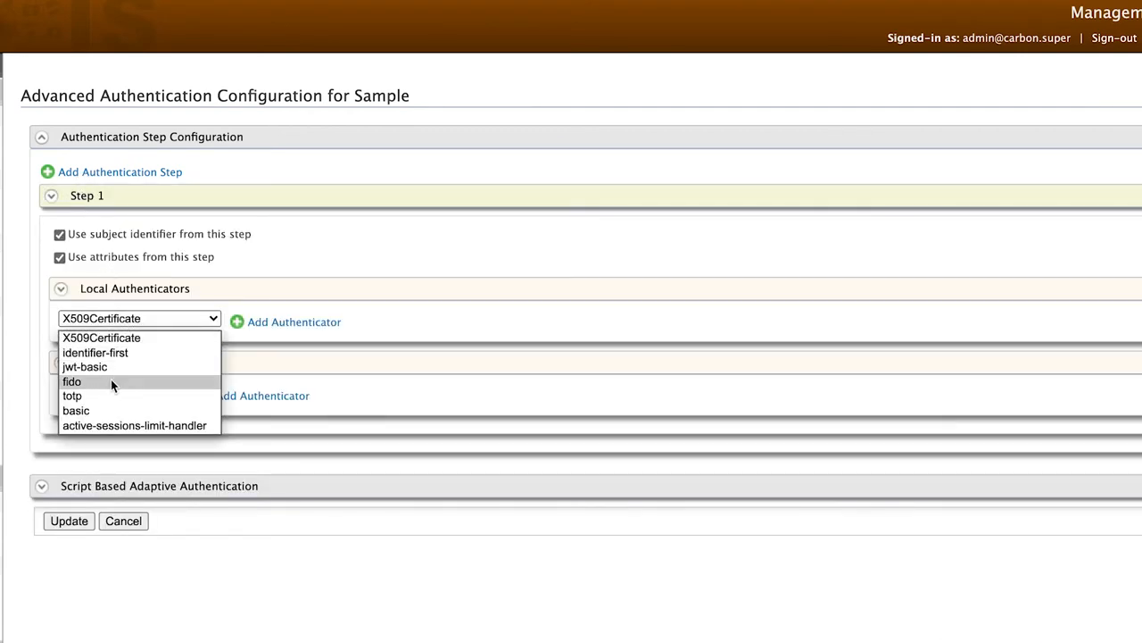
left_click(111, 411)
left_click(243, 324)
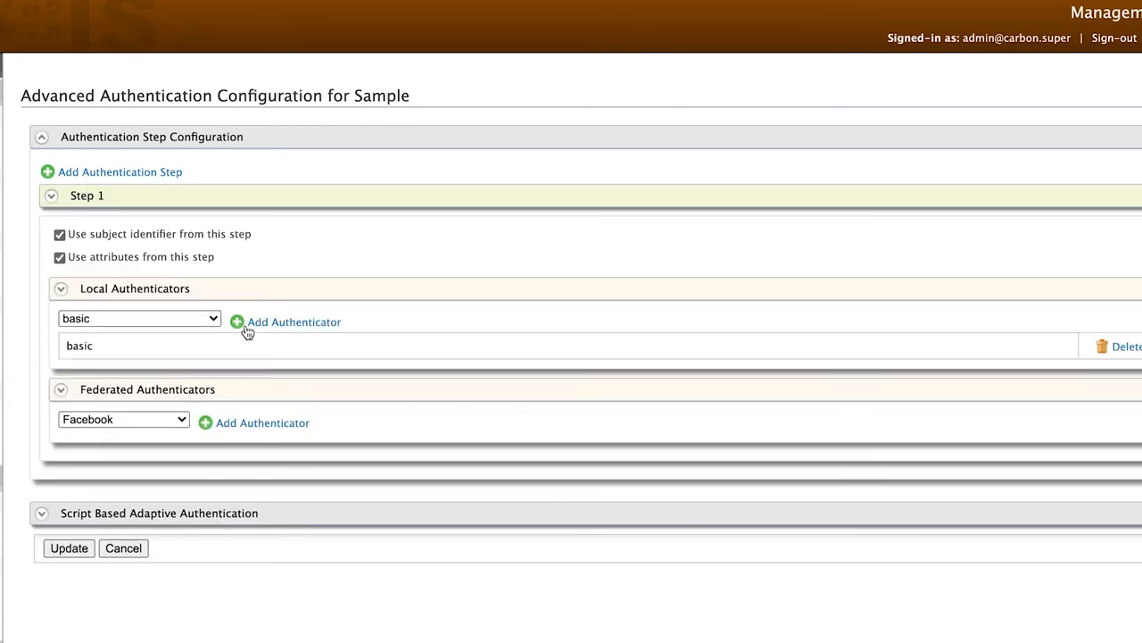
left_click(207, 423)
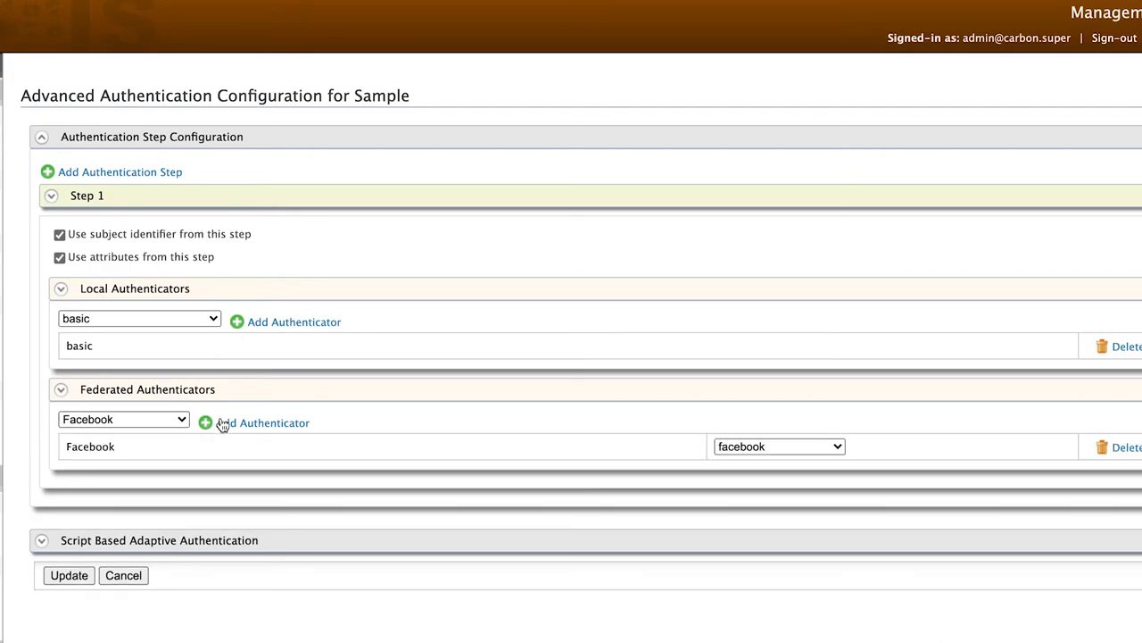
left_click(77, 575)
scroll(78, 555, "down", 2)
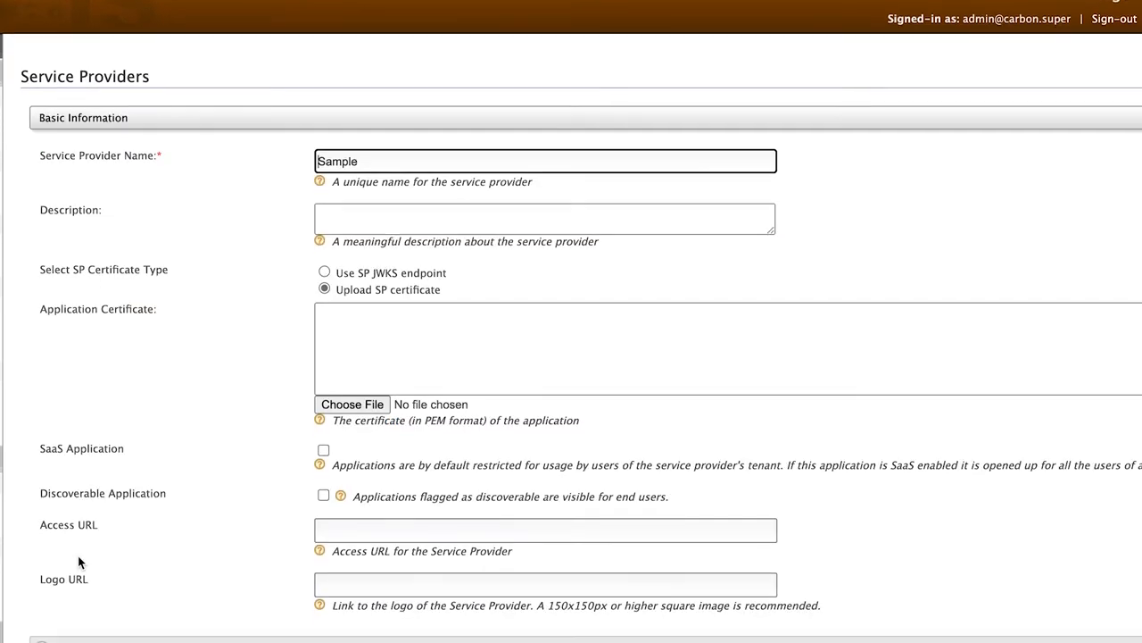
scroll(156, 540, "down", 5)
scroll(51, 513, "down", 2)
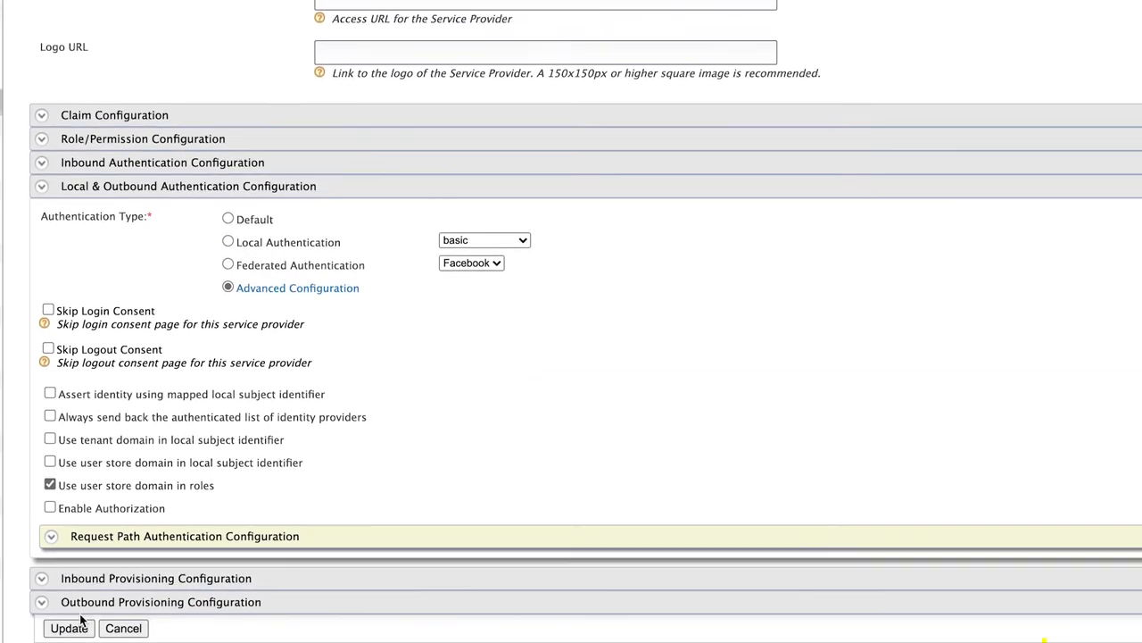
Step: Update the Sample service provider with the new authentication step
left_click(62, 580)
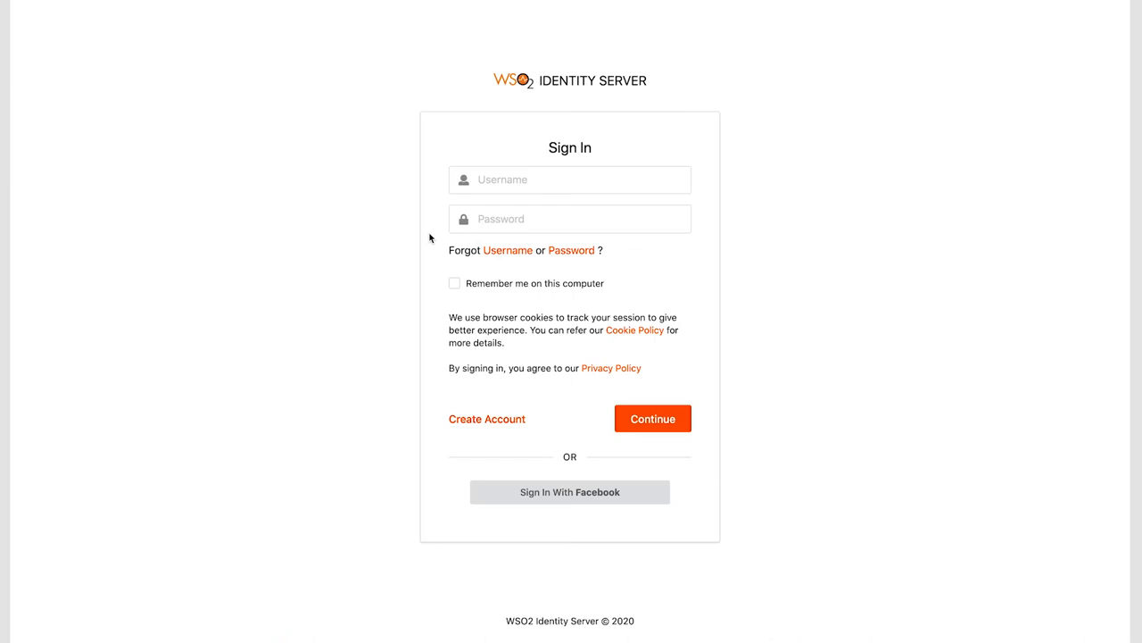
Step: Sign in to Sample with Facebook using the saved password and choose Approve Always
left_click(548, 501)
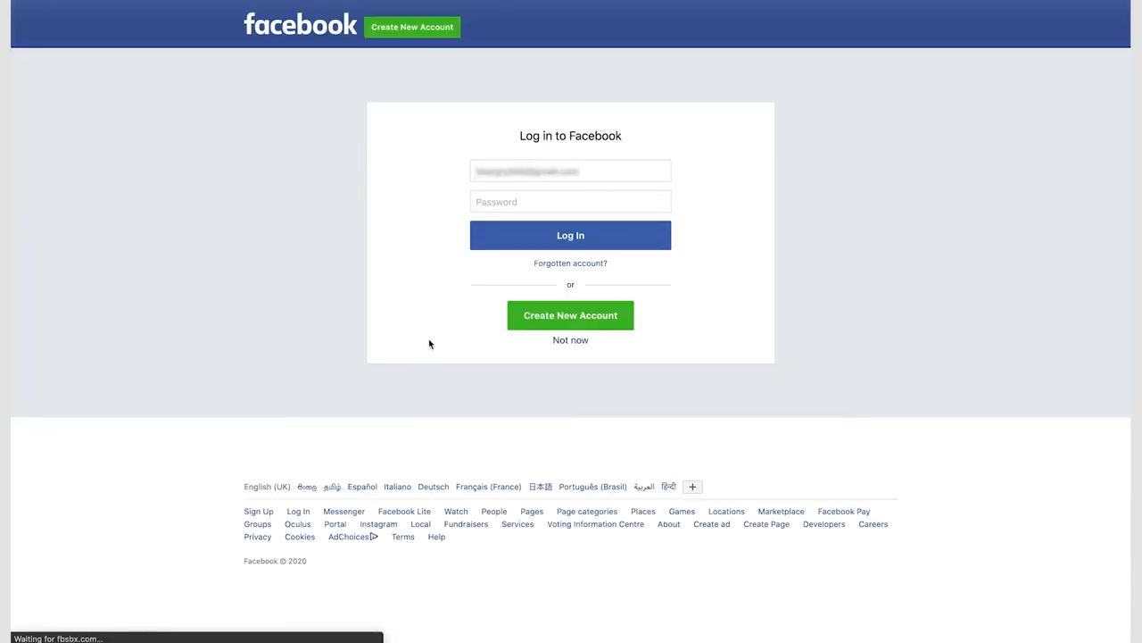
left_click(506, 203)
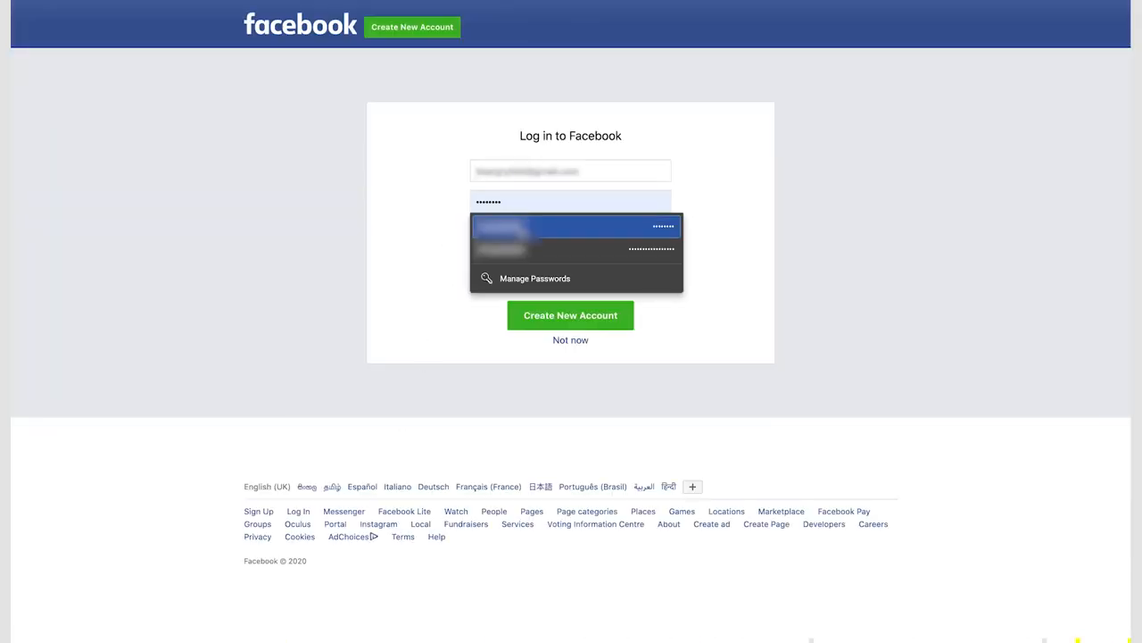
left_click(527, 225)
left_click(581, 236)
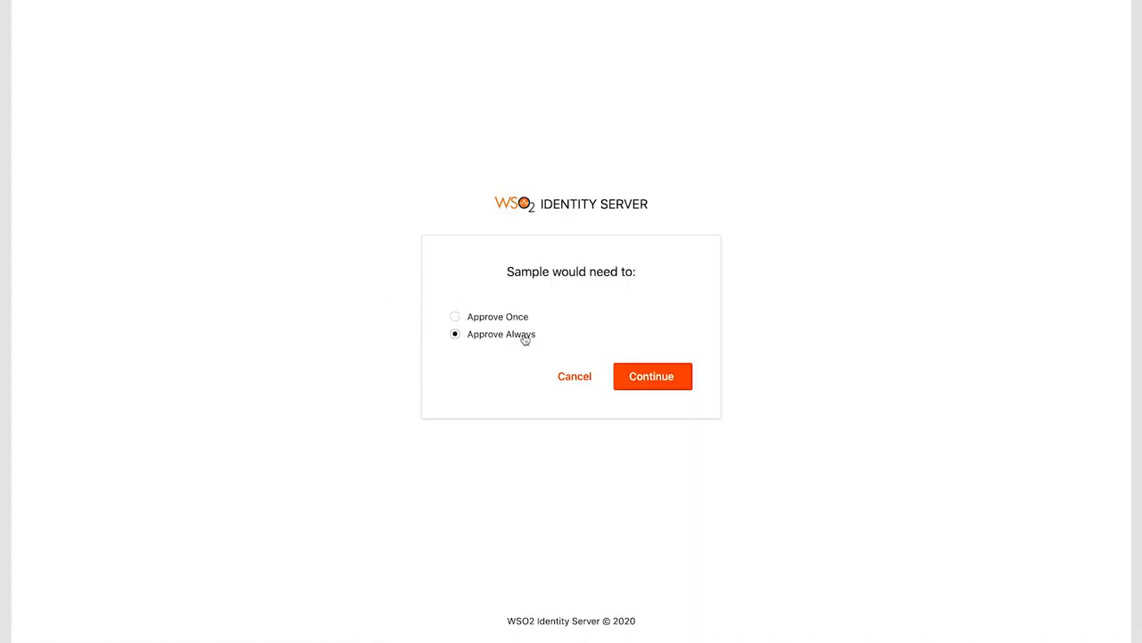
left_click(651, 375)
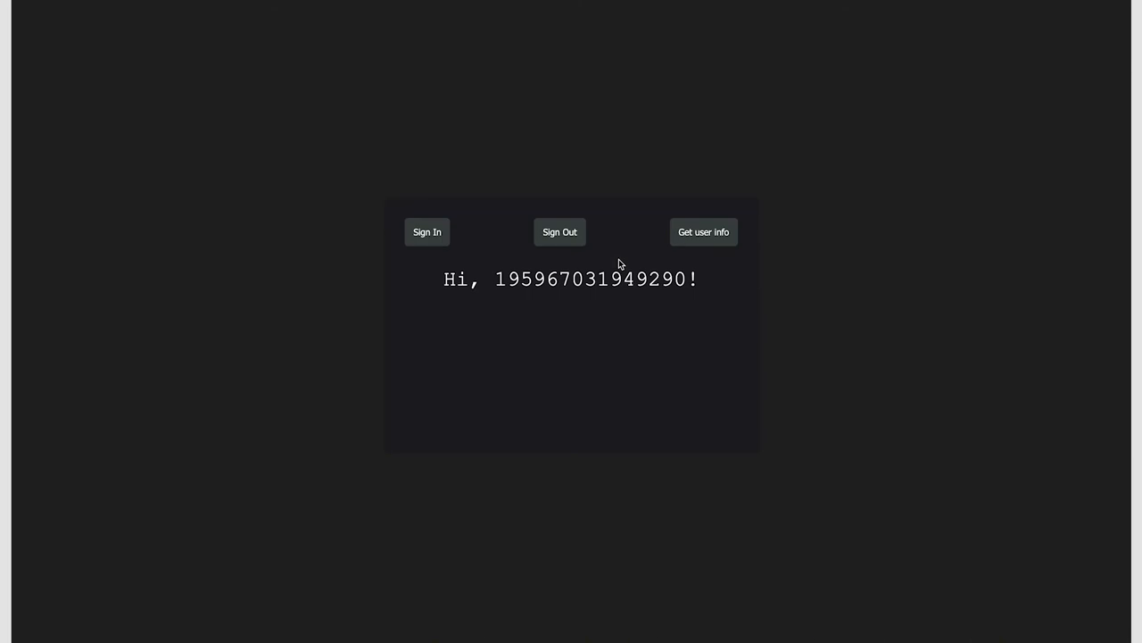